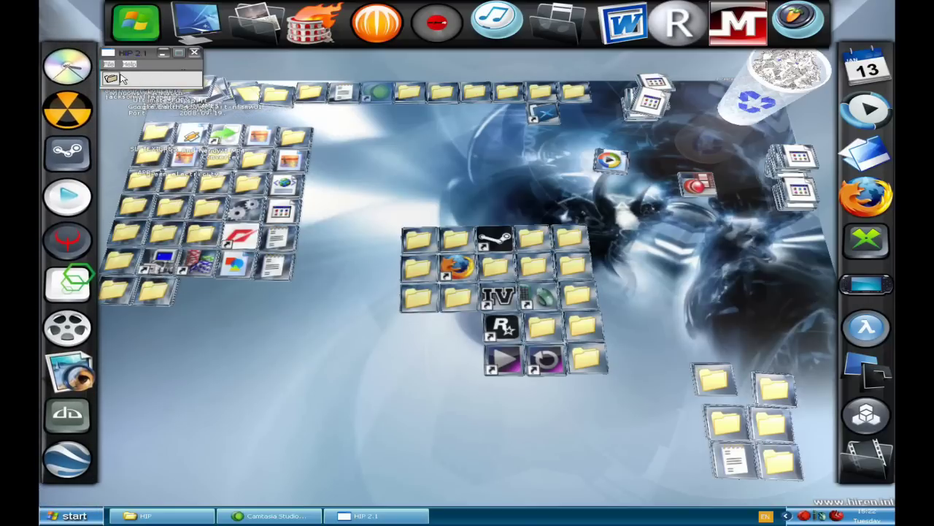
- Browse My Documents for BMP pictures (*.bmp) and enter the HIP folder
left_click(114, 79)
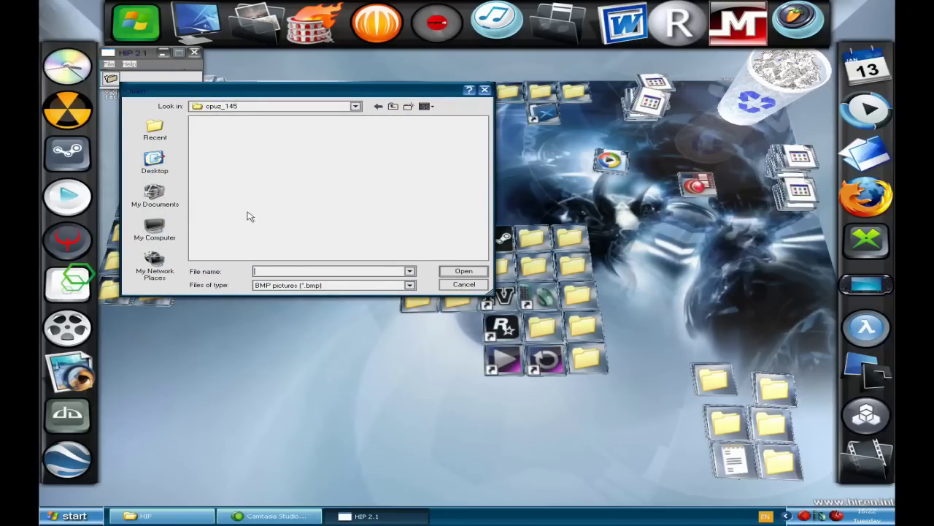
left_click(179, 198)
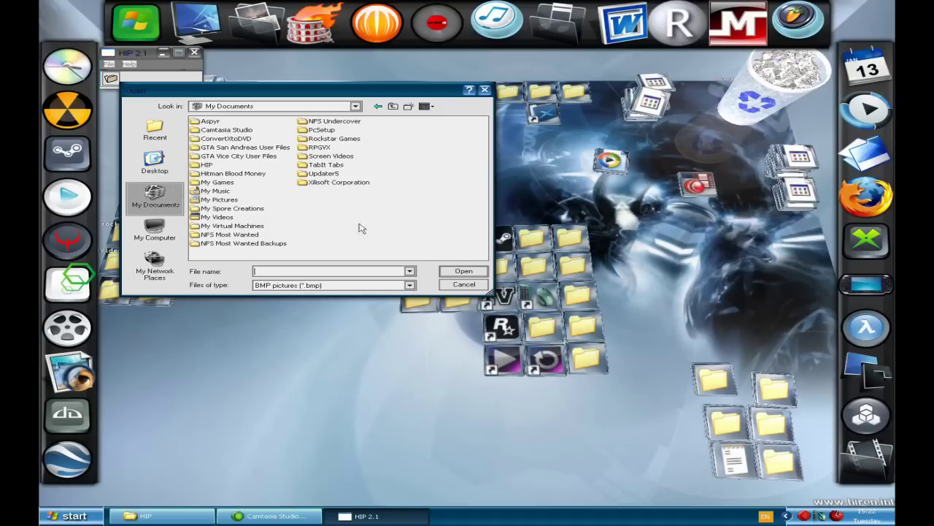
left_click(347, 286)
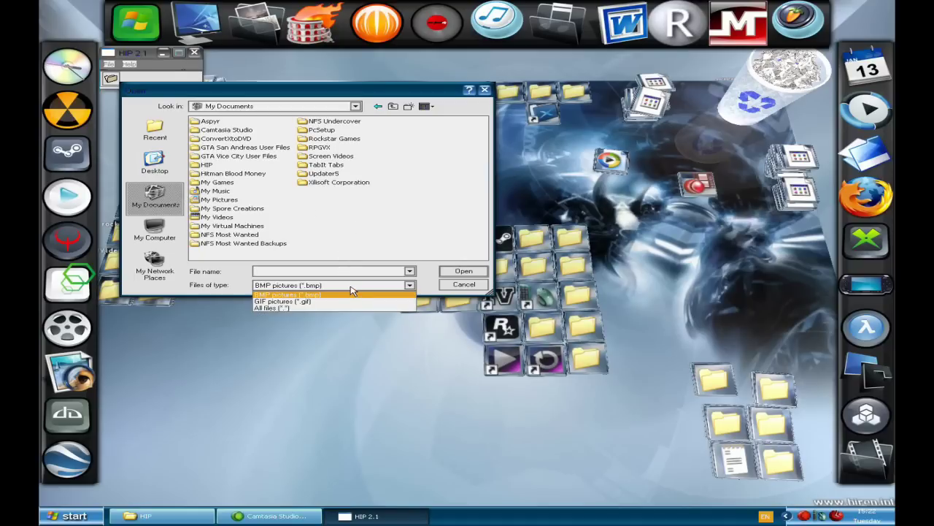
left_click(353, 293)
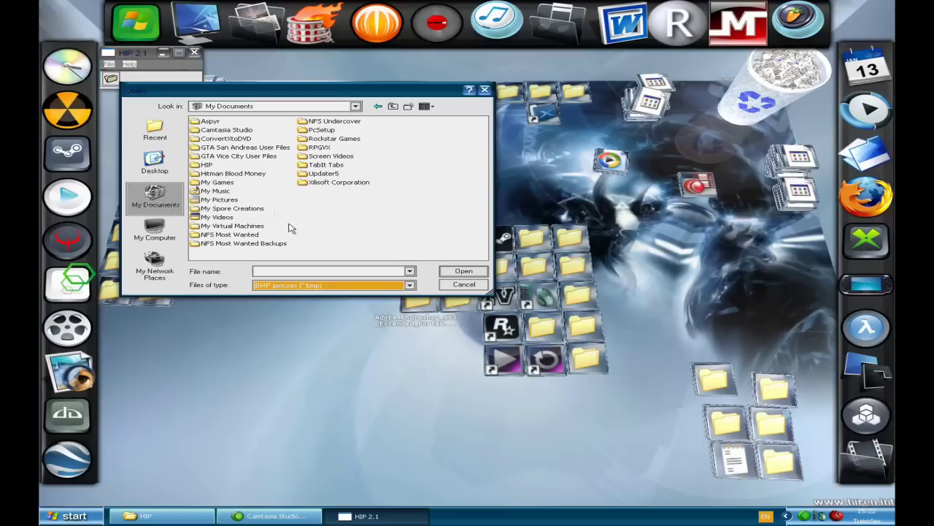
double_click(203, 164)
- Open the black-gold.bmp picture from the HIP folder
double_click(225, 126)
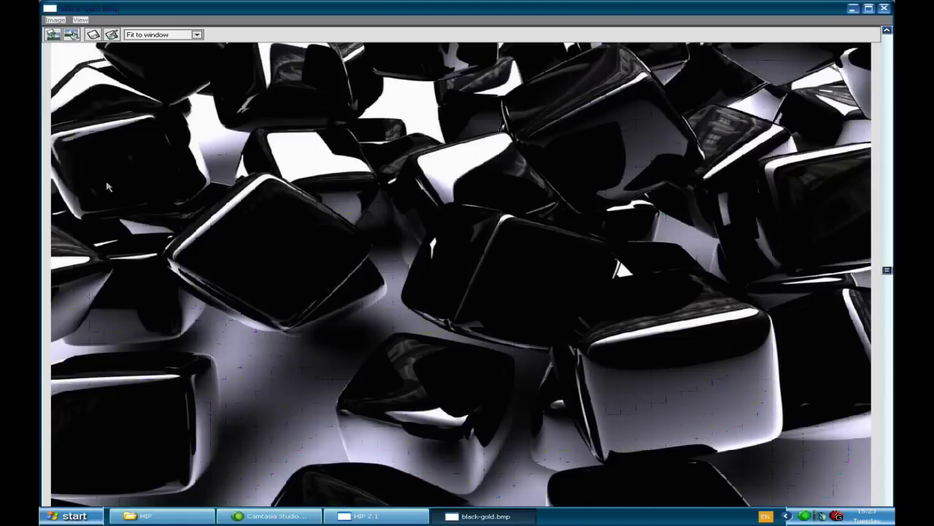
- Start Image > Hide file... and browse the Desktop for the file to hide
left_click(57, 20)
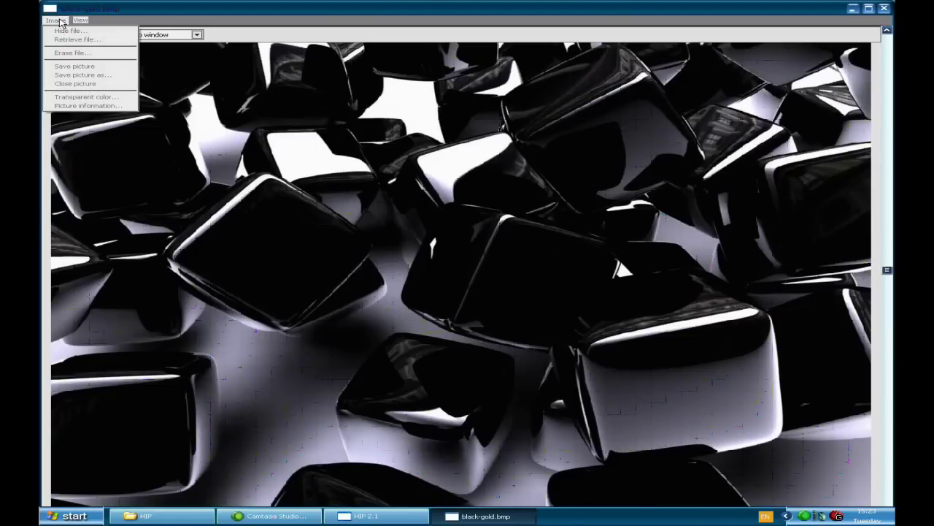
left_click(69, 30)
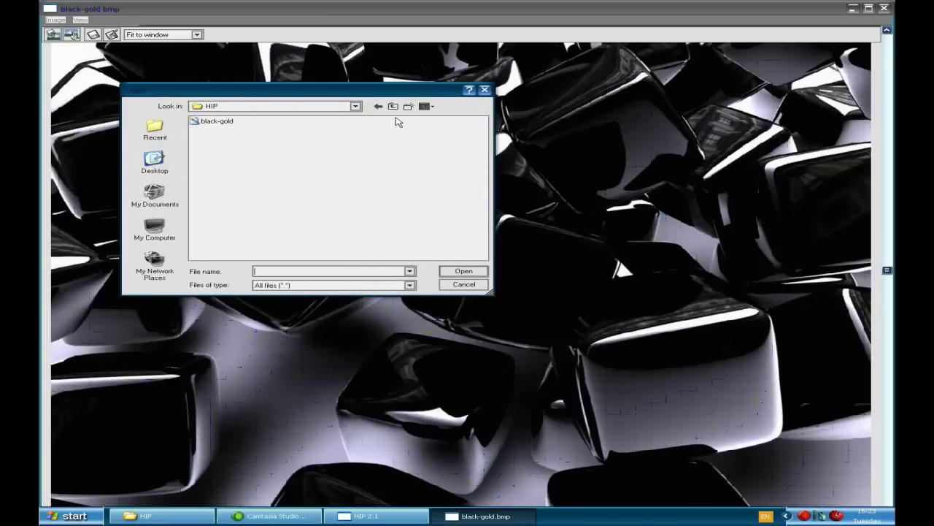
left_click(393, 106)
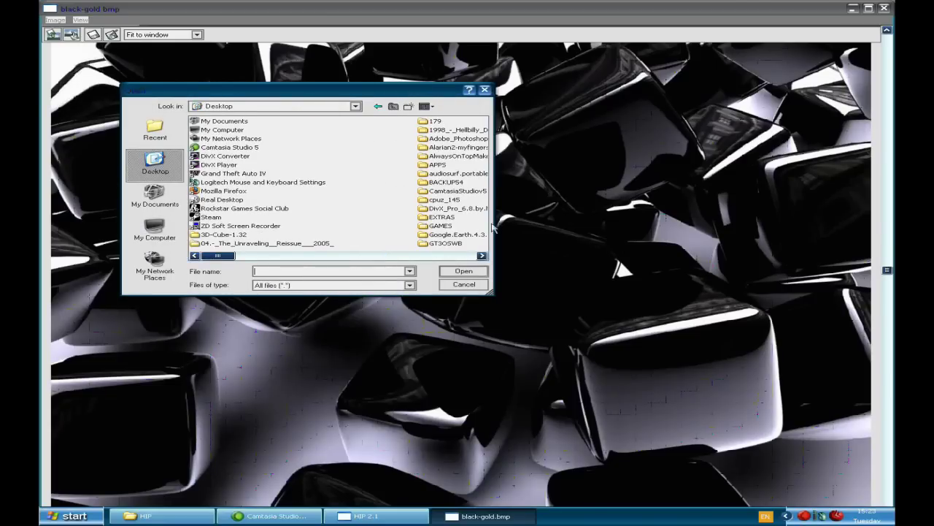
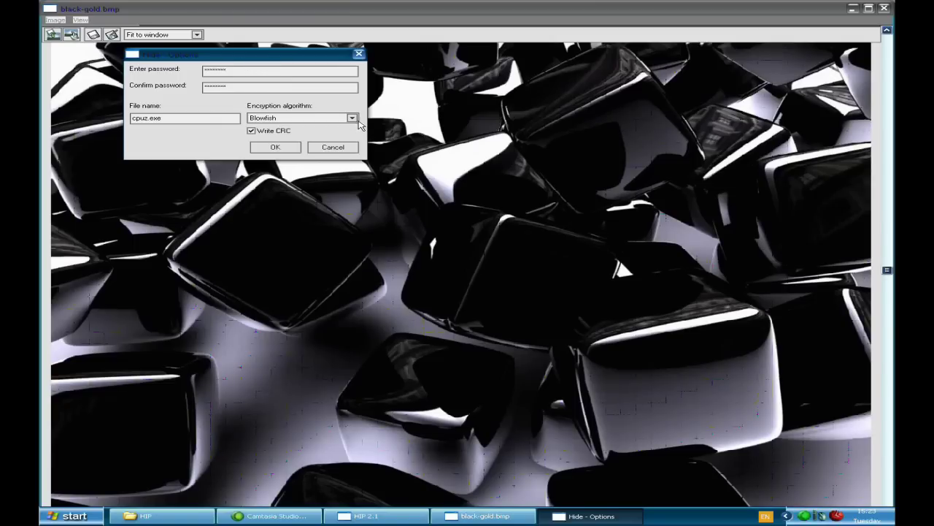
- Hide cpuz.exe in black-gold.bmp using Blowfish encryption, then close the image window and save changes
left_click(352, 119)
left_click(351, 118)
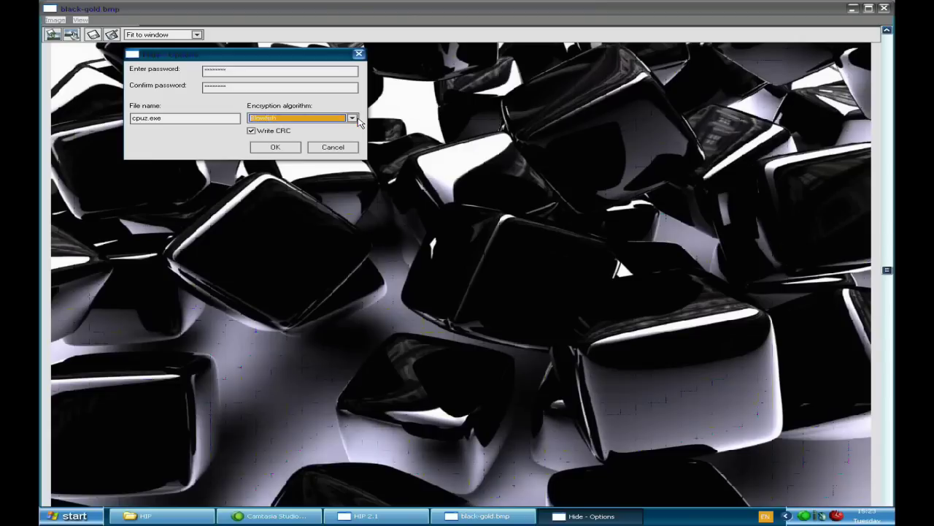
left_click(292, 148)
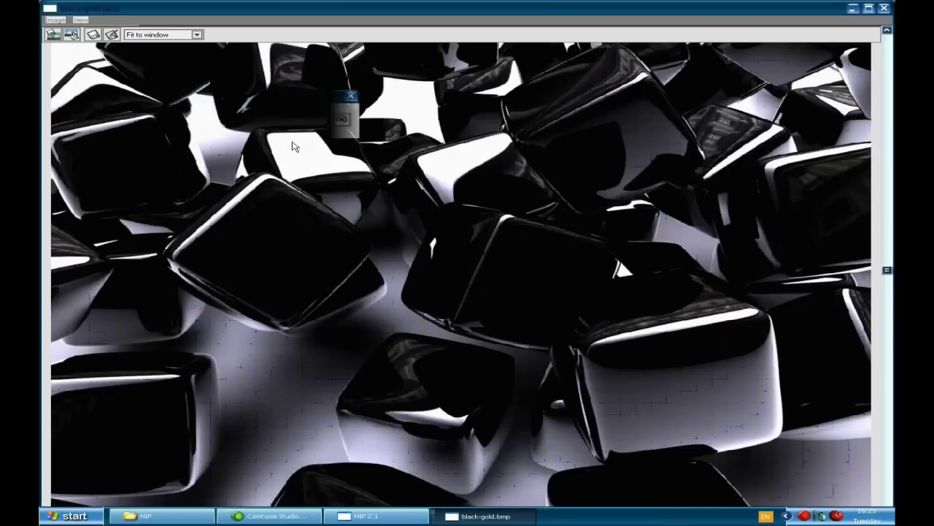
left_click(883, 8)
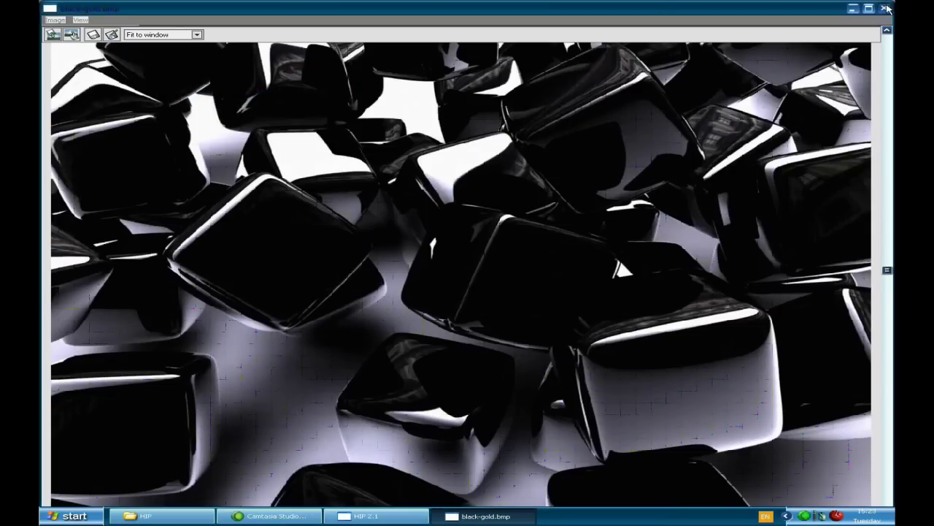
left_click(411, 291)
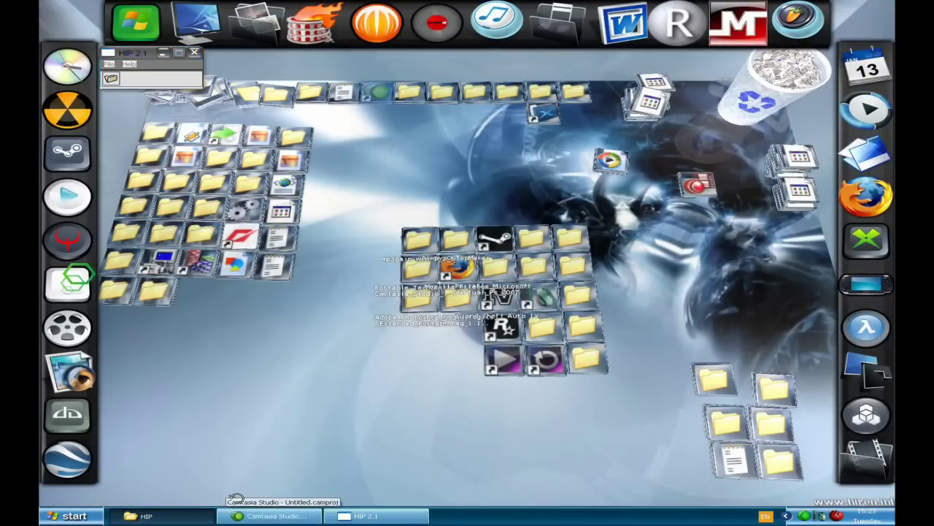
- Restore the HIP folder and preview black-gold in Picture and Fax Viewer, then close the viewer
left_click(197, 520)
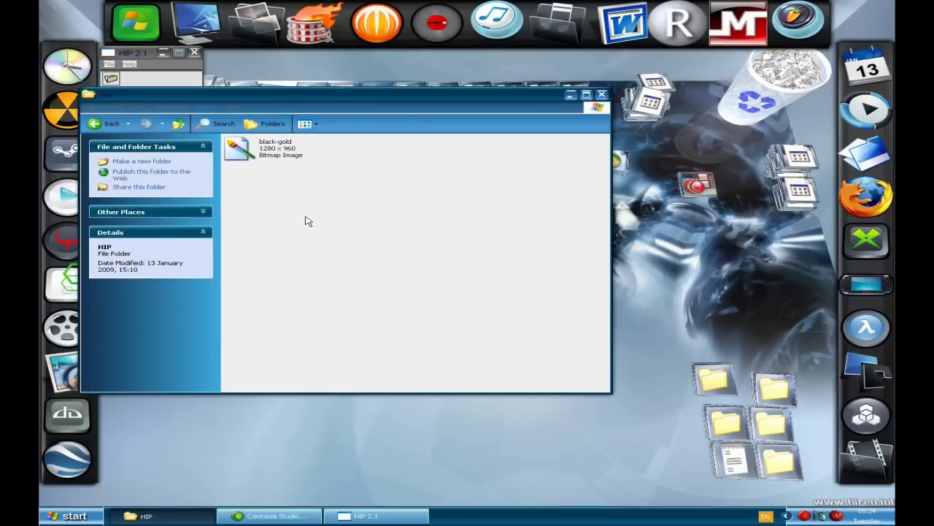
left_click(239, 149)
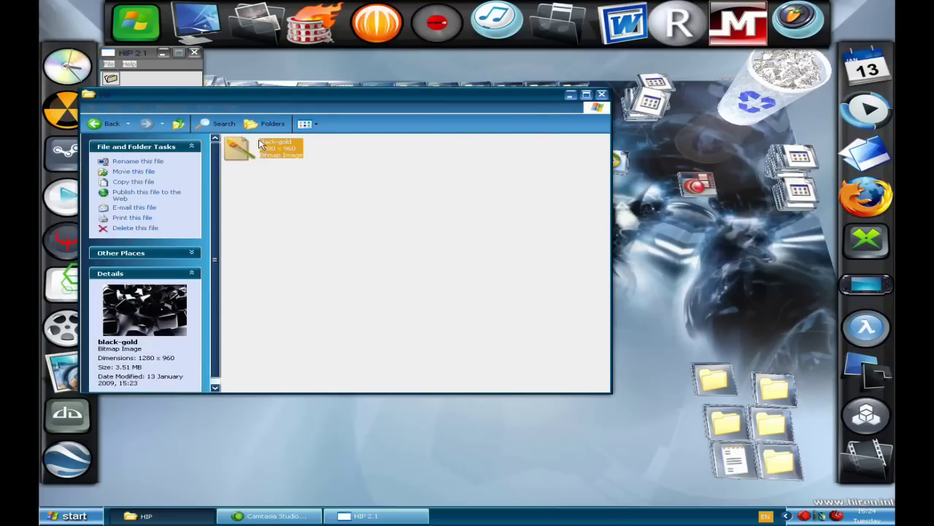
left_click(314, 197)
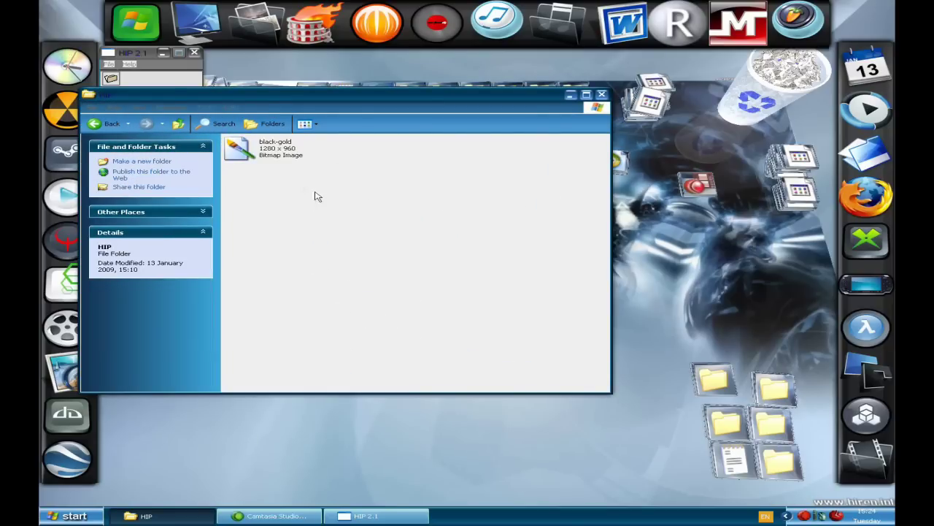
double_click(258, 150)
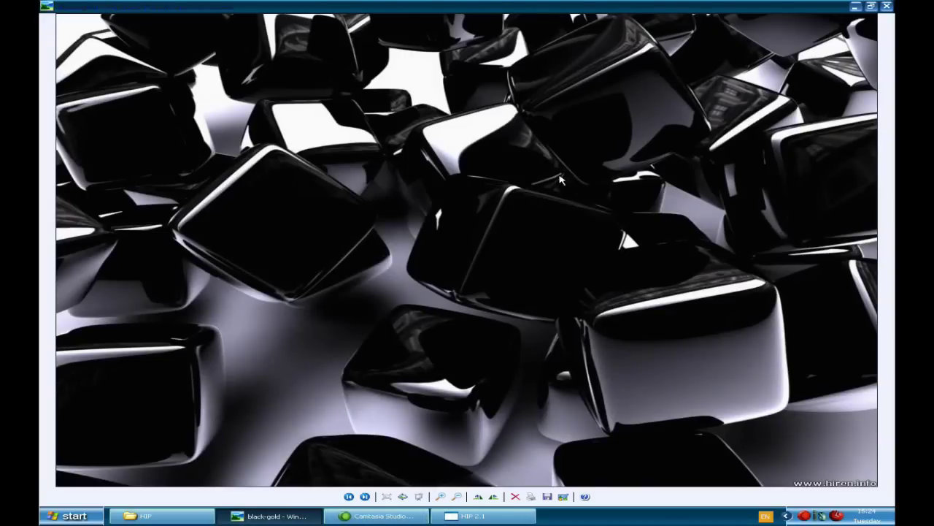
left_click(887, 6)
- Reselect black-gold to confirm it is an ordinary 1280 × 960, 3.51 MB bitmap, then return to HIP 2.1
left_click(324, 216)
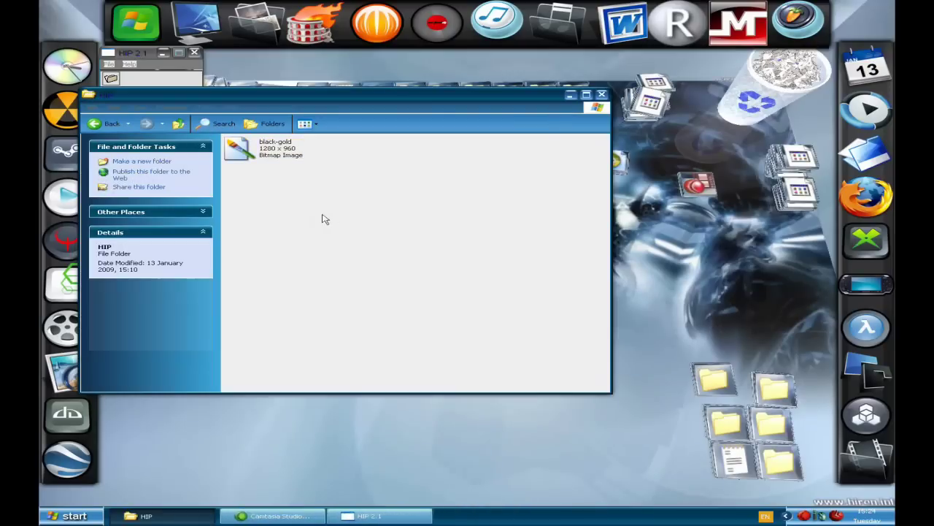
left_click(248, 151)
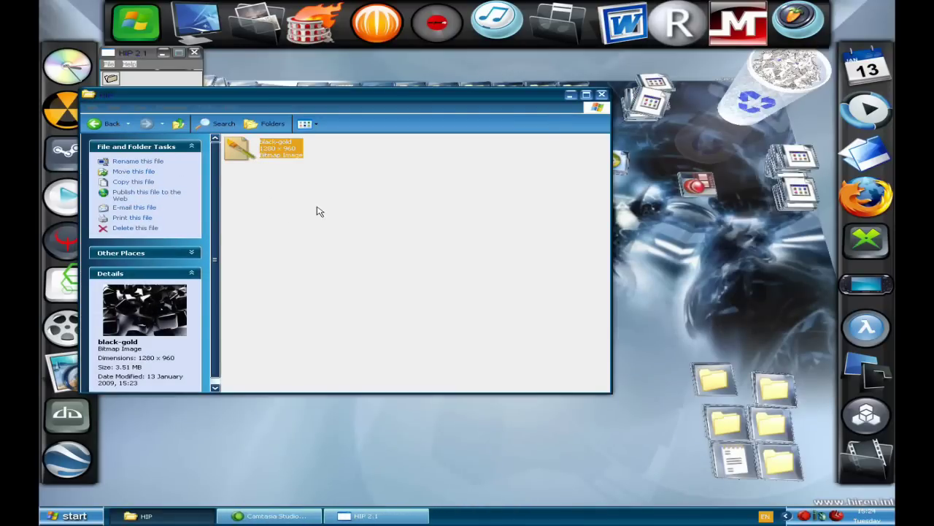
scroll(208, 222, "down", 1)
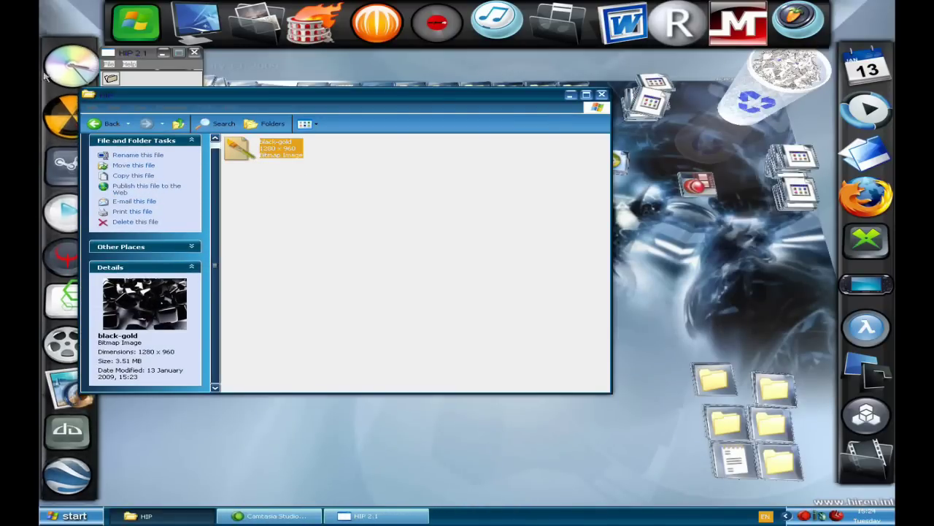
left_click(141, 57)
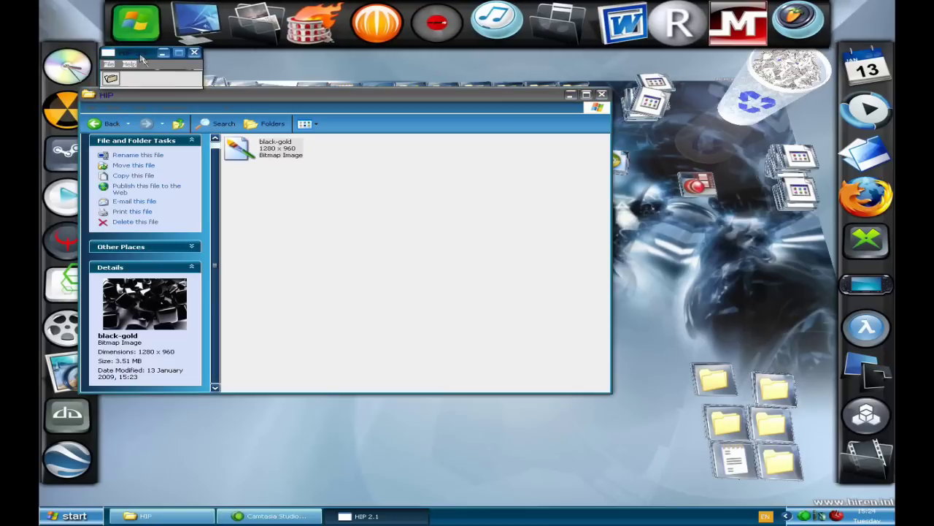
- Open black-gold.bmp from the My Documents\HIP folder in HIP 2.1
left_click(110, 78)
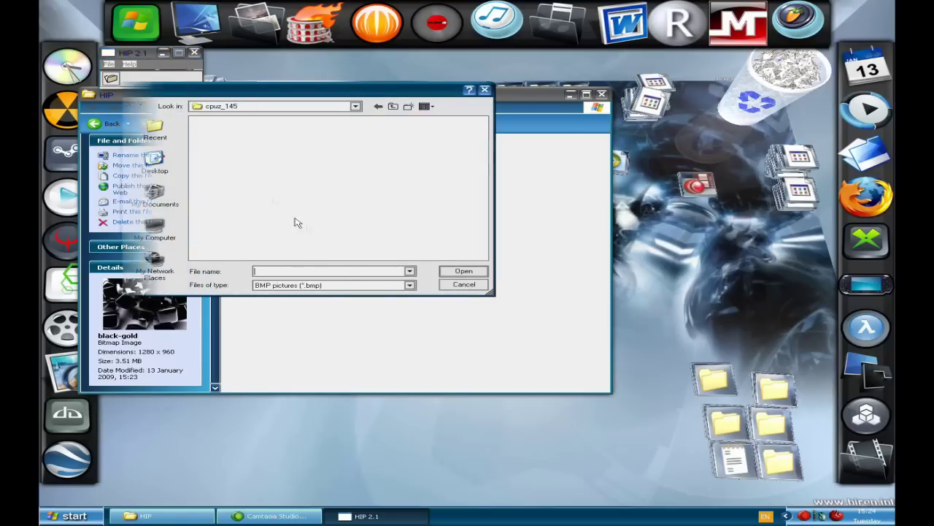
left_click(154, 196)
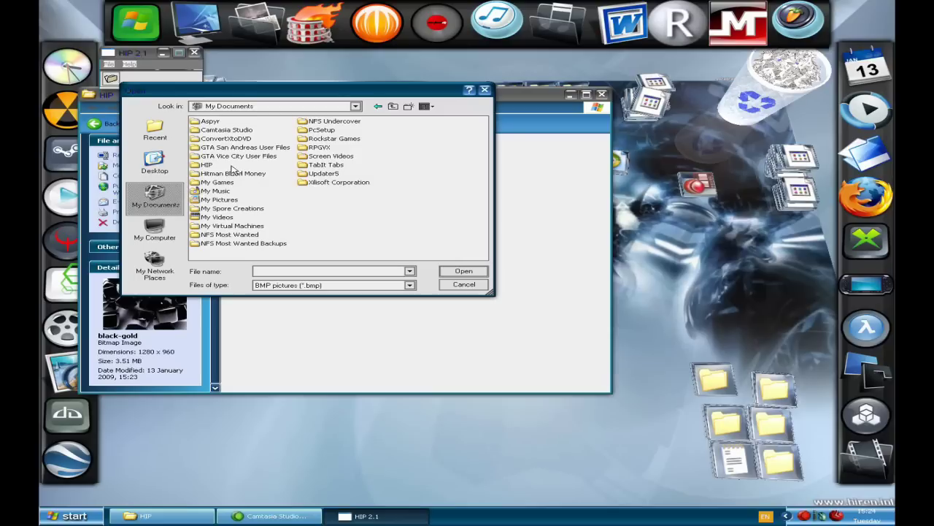
double_click(207, 165)
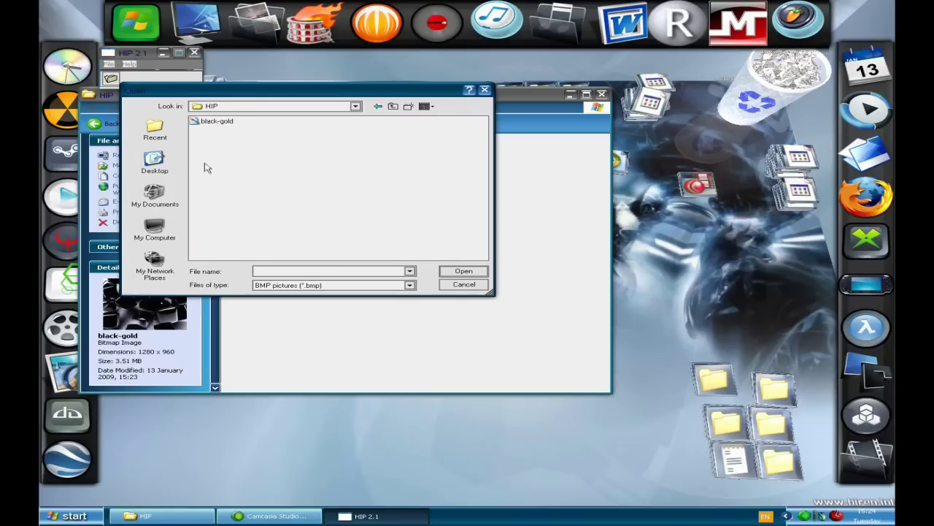
double_click(217, 122)
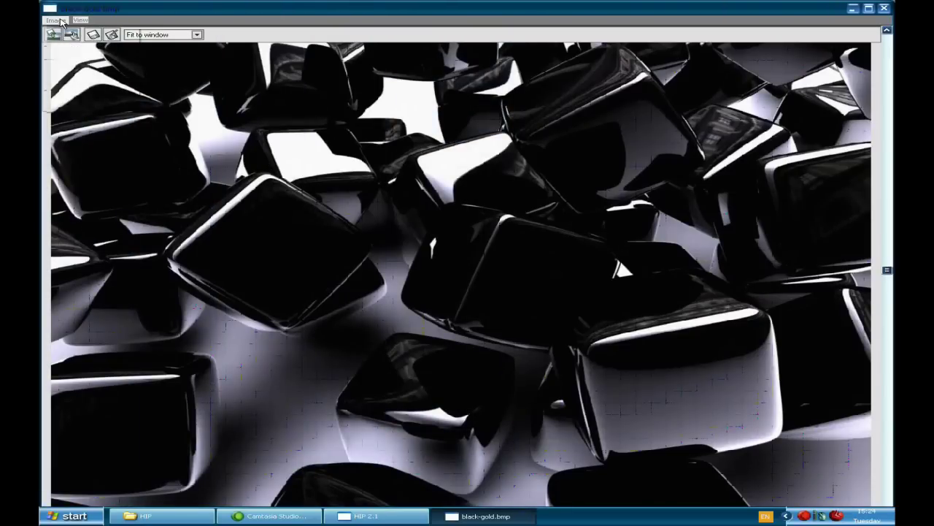
- Start retrieving the hidden file via Image > Retrieve and enter the retrieval password
left_click(62, 22)
left_click(64, 35)
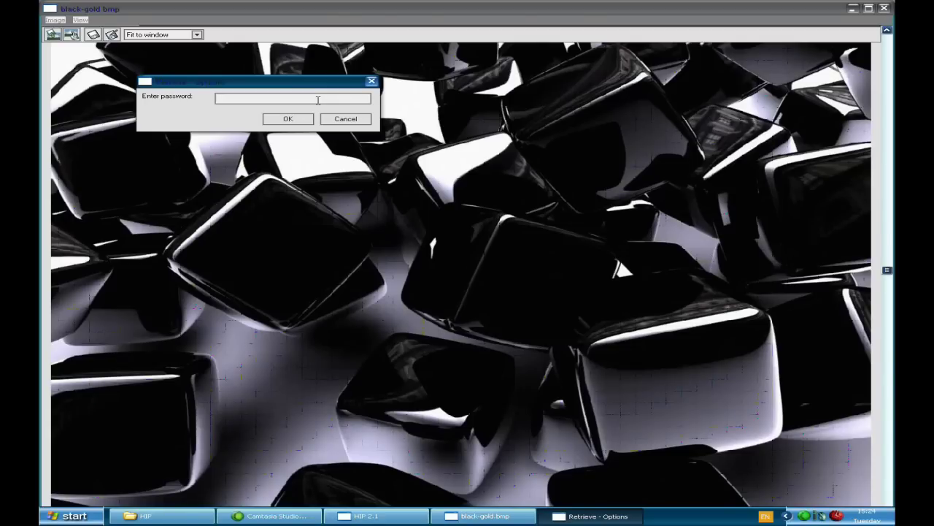
type("*******")
key("Return")
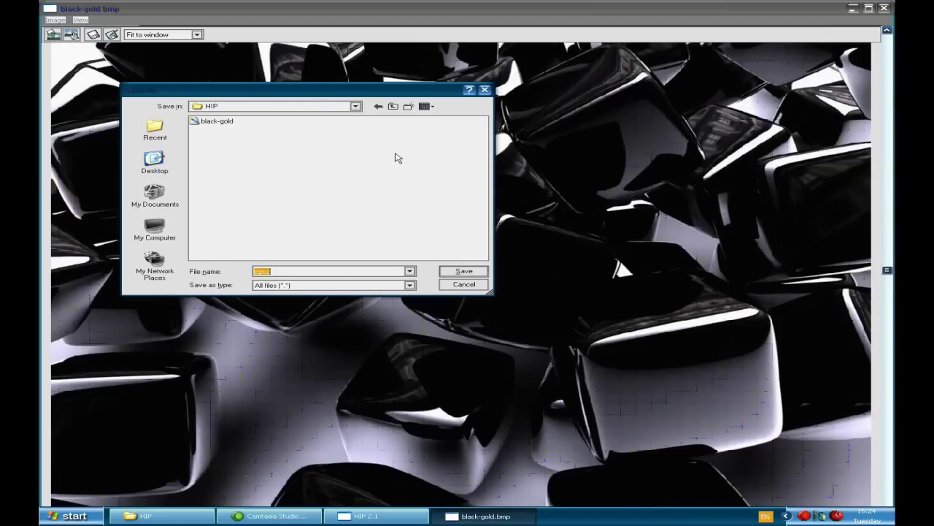
- Save the extracted cpuz file into the HIP folder and confirm it appears beside black-gold
left_click(476, 272)
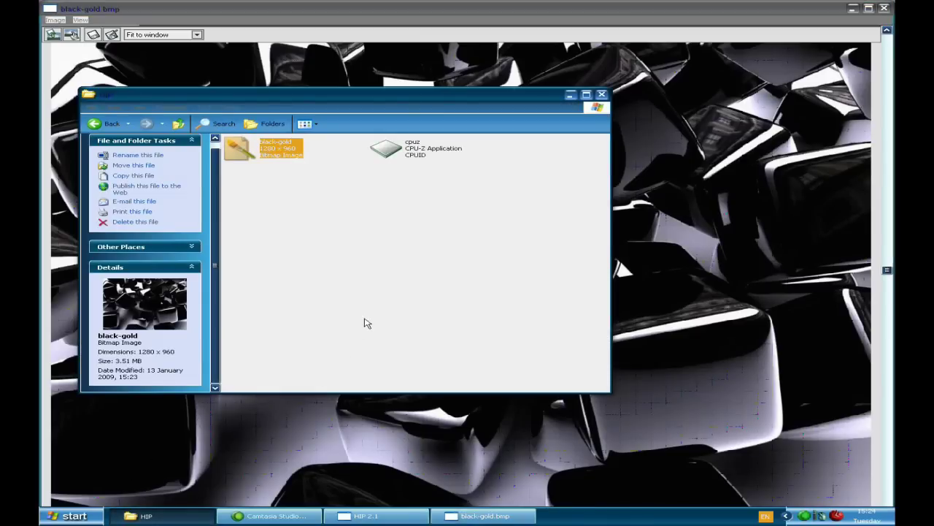
left_click(367, 321)
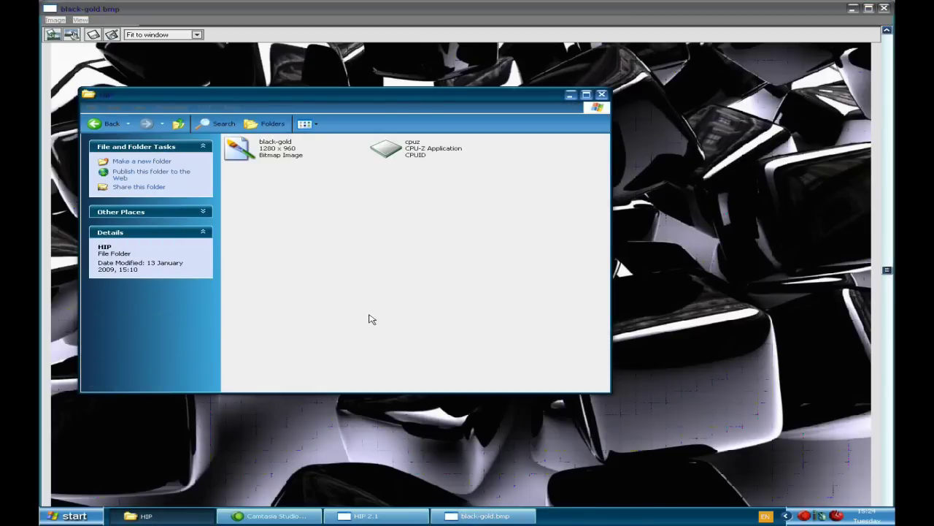